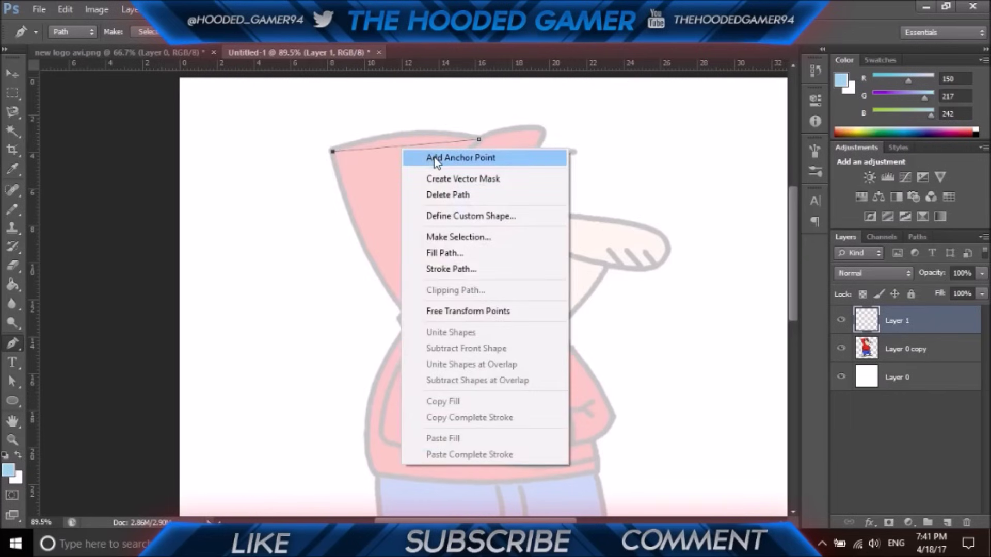
# - Curve the hood-top and hood's left-side path segments with added anchor points
pyautogui.click(436, 158)
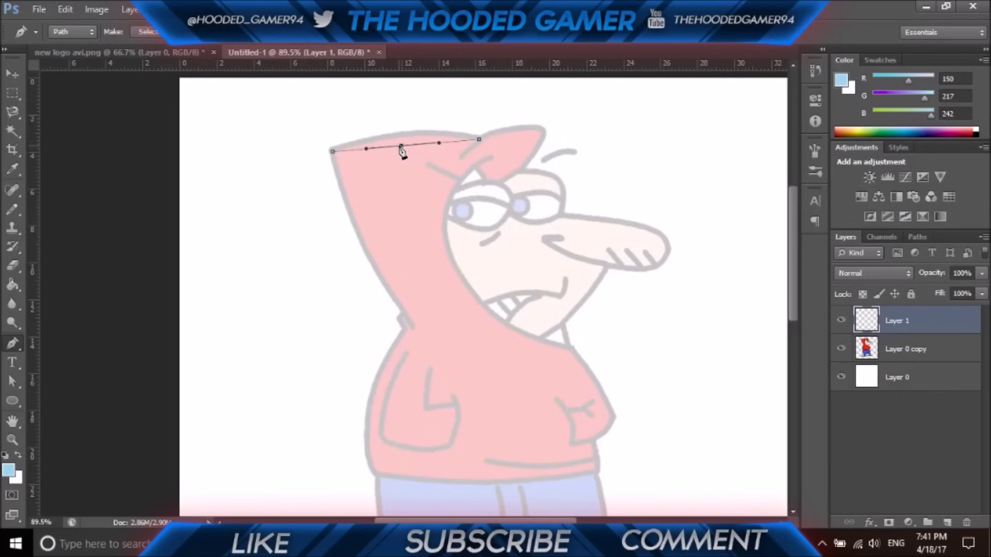
pyautogui.moveTo(402, 147); pyautogui.dragTo(401, 136)
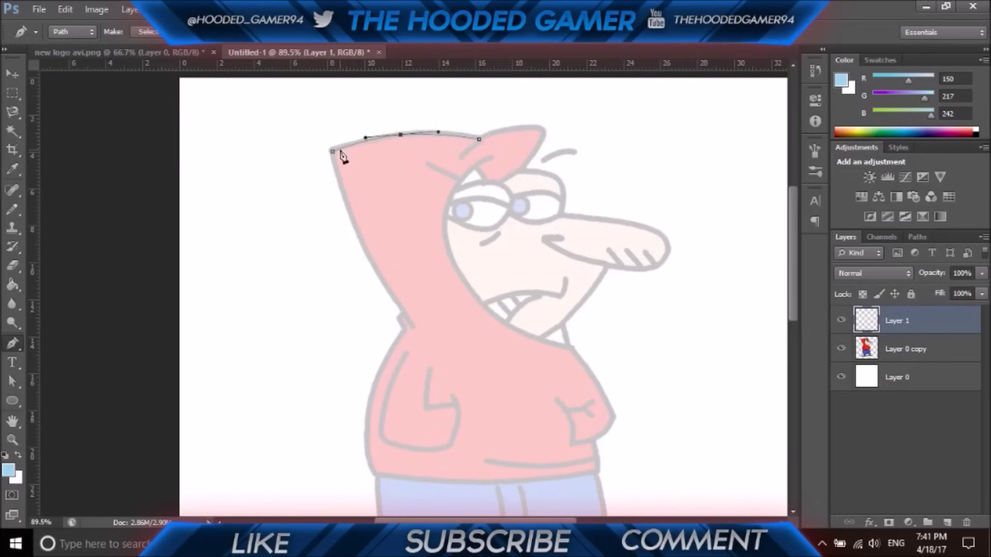
pyautogui.click(406, 316)
pyautogui.rightClick(368, 237)
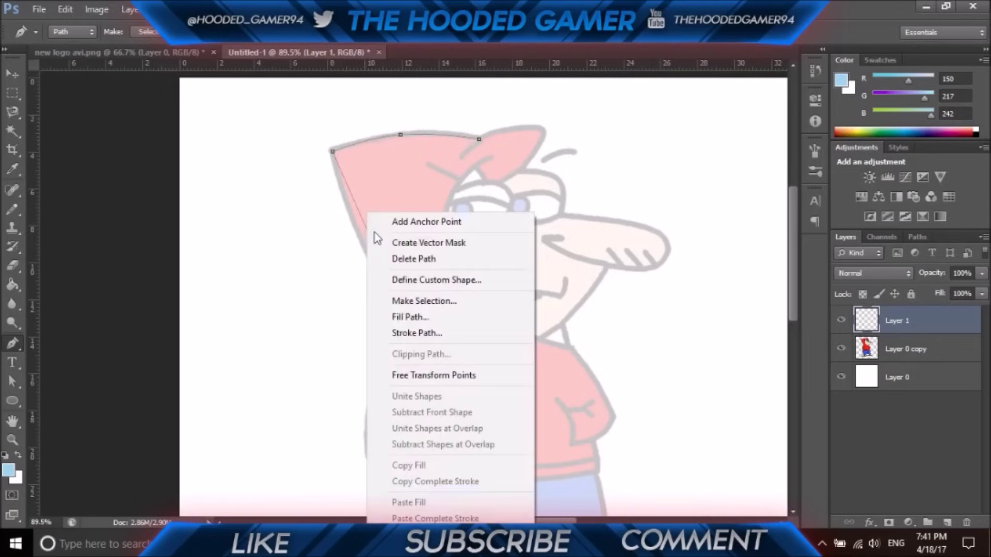
pyautogui.click(413, 221)
pyautogui.moveTo(368, 232); pyautogui.dragTo(359, 238)
pyautogui.click(400, 321)
# - Extend the path past the shoulder to the hoodie's bottom left, bending the lower segment outward
pyautogui.click(404, 330)
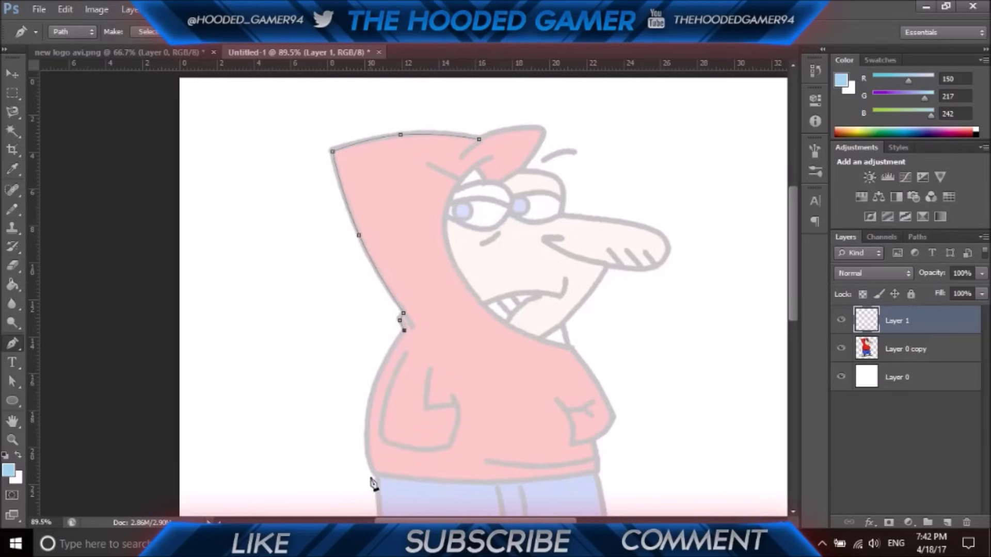
pyautogui.click(379, 474)
pyautogui.rightClick(391, 418)
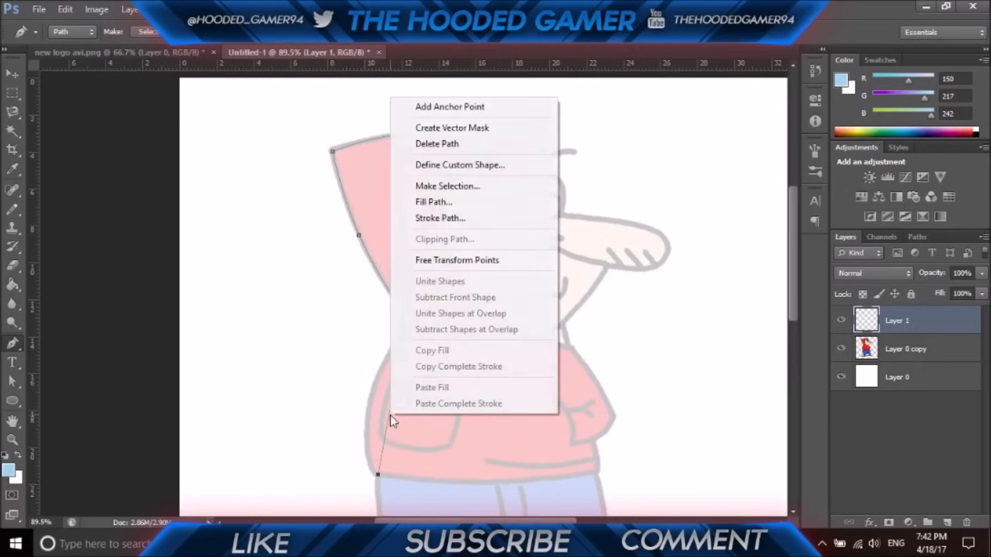
pyautogui.click(438, 106)
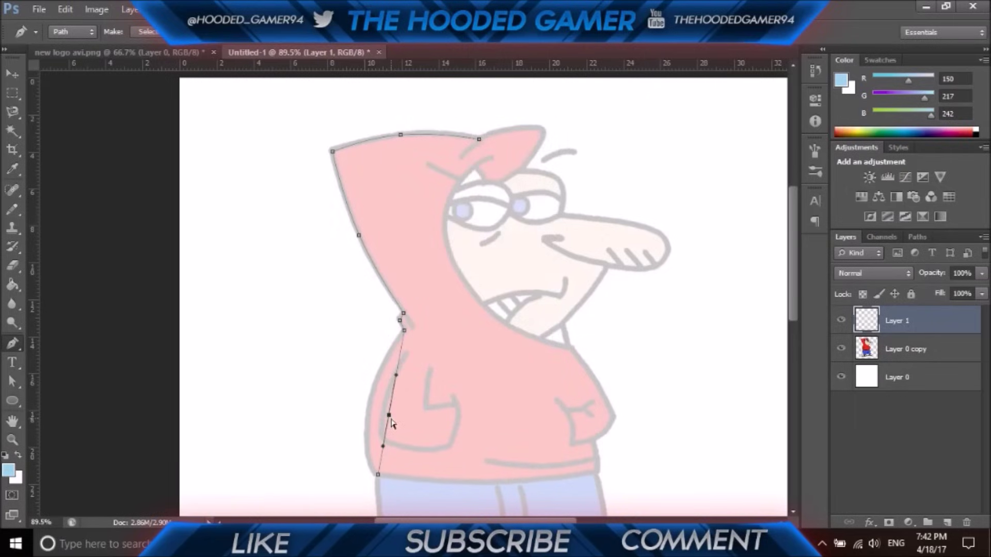
pyautogui.moveTo(390, 418); pyautogui.dragTo(366, 418)
pyautogui.keyDown('ctrl'); pyautogui.click(377, 475); pyautogui.keyUp('ctrl')
pyautogui.click(377, 475)
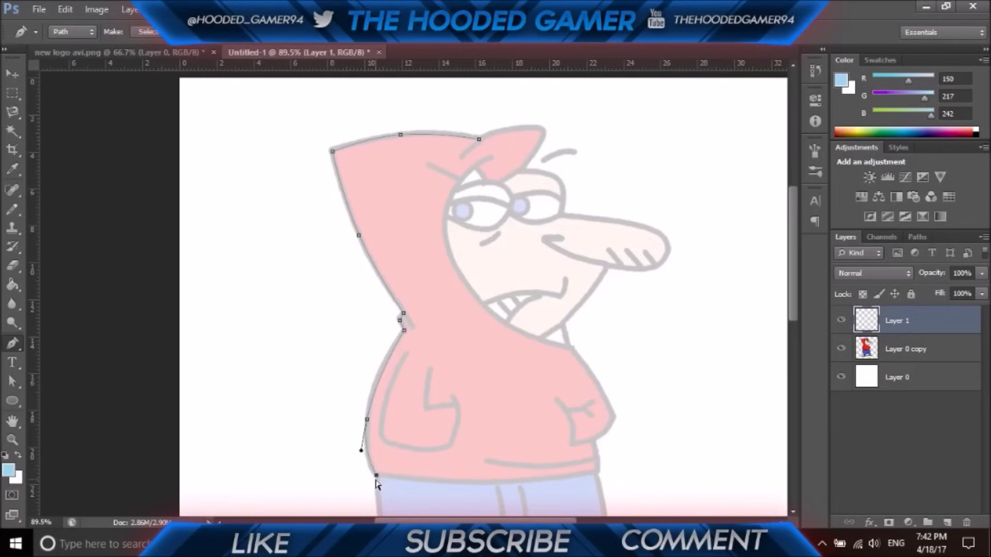
# - Trace the hoodie's bottom edge and curve the segment along the hem
pyautogui.click(596, 474)
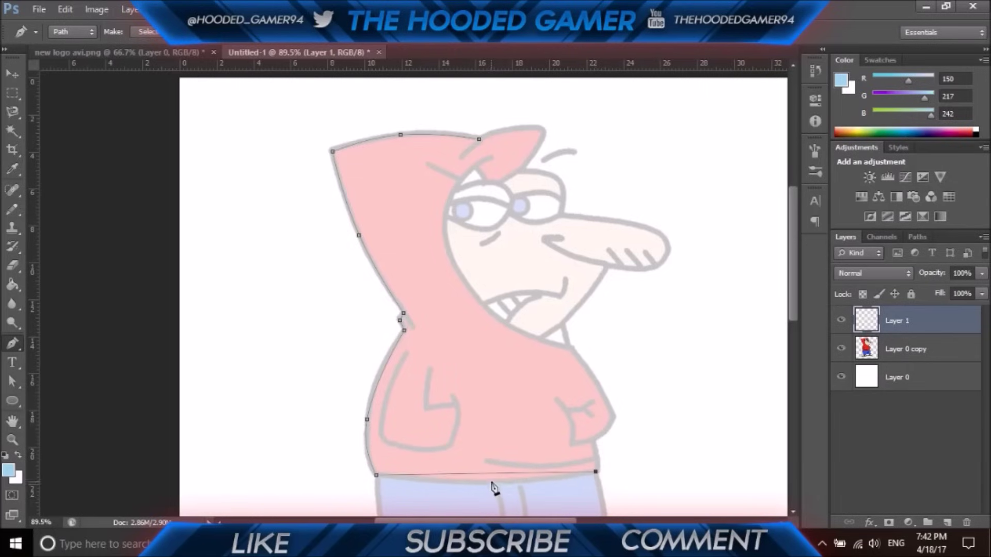
pyautogui.rightClick(492, 473)
pyautogui.click(558, 165)
pyautogui.moveTo(491, 474); pyautogui.dragTo(490, 483)
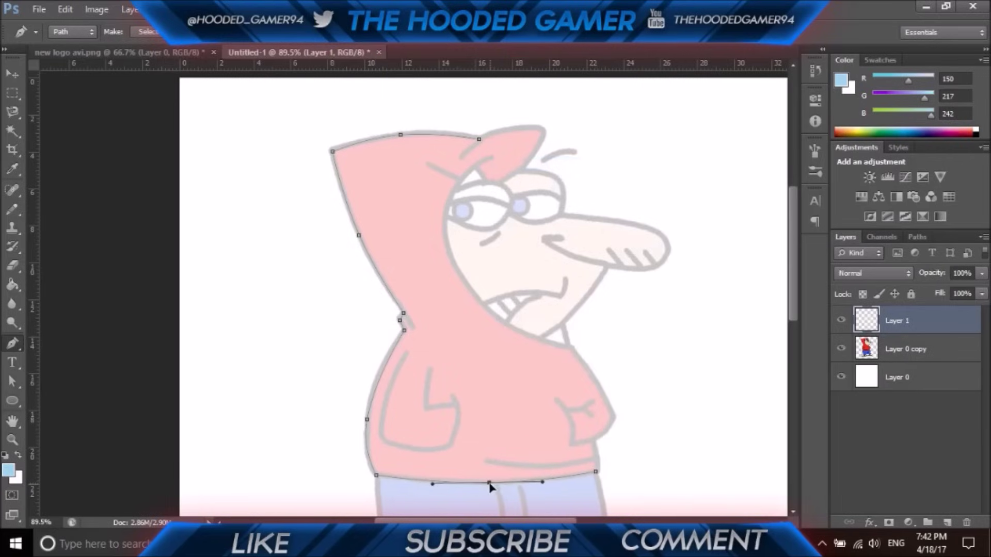
# - Extend the path up the hoodie's right side and bulge, adding anchor points along the edge
pyautogui.click(593, 440)
pyautogui.rightClick(593, 454)
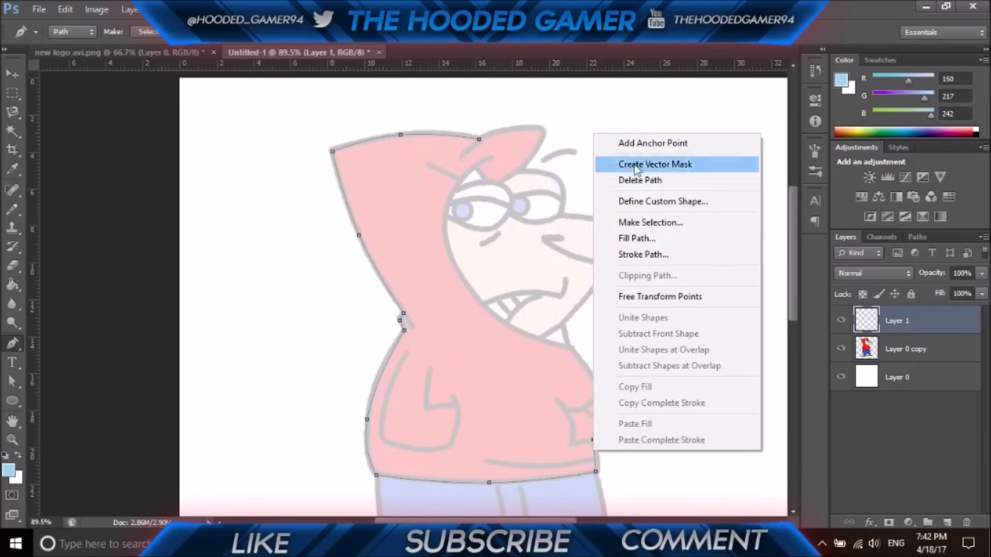
pyautogui.click(634, 142)
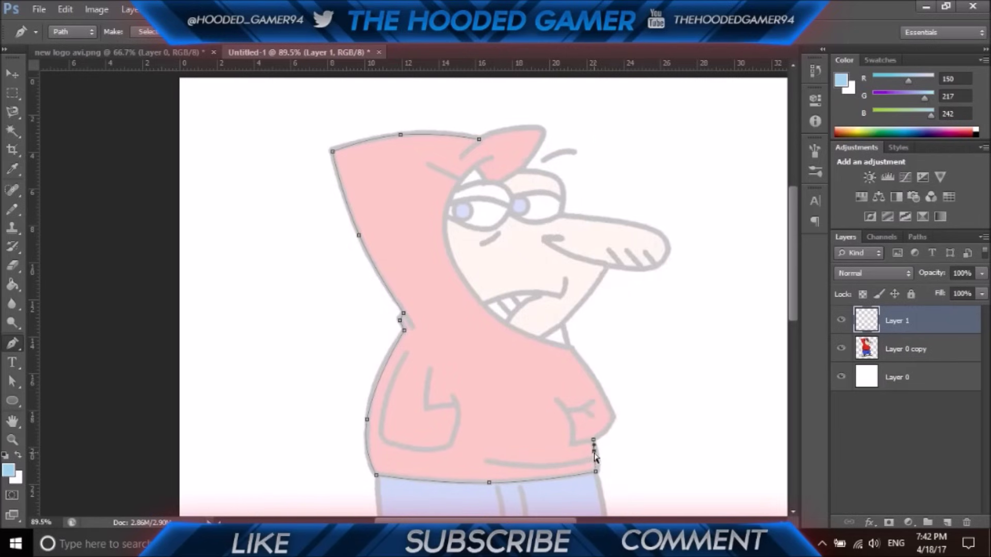
pyautogui.moveTo(596, 454); pyautogui.dragTo(596, 457)
pyautogui.click(615, 417)
pyautogui.rightClick(609, 434)
pyautogui.click(662, 121)
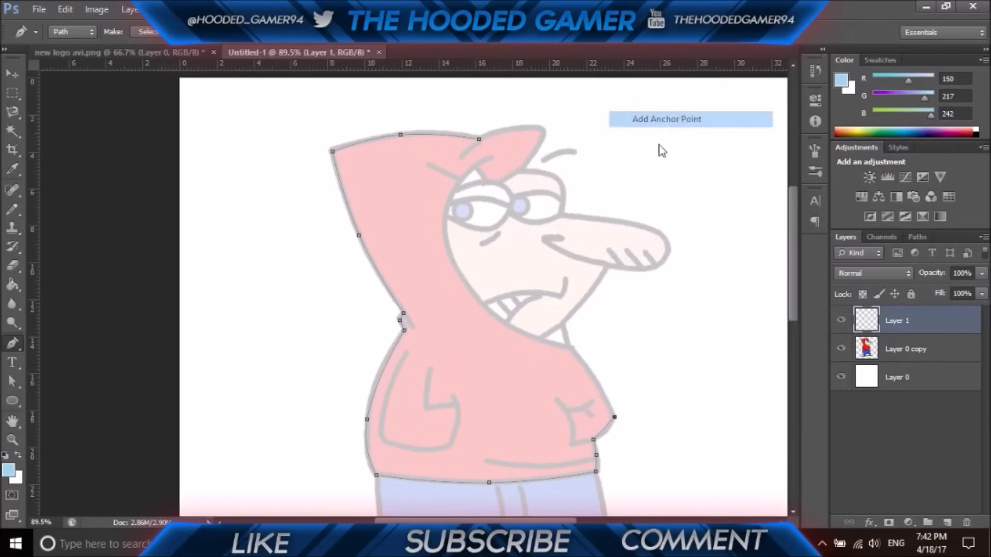
pyautogui.keyDown('ctrl'); pyautogui.click(605, 430); pyautogui.keyUp('ctrl')
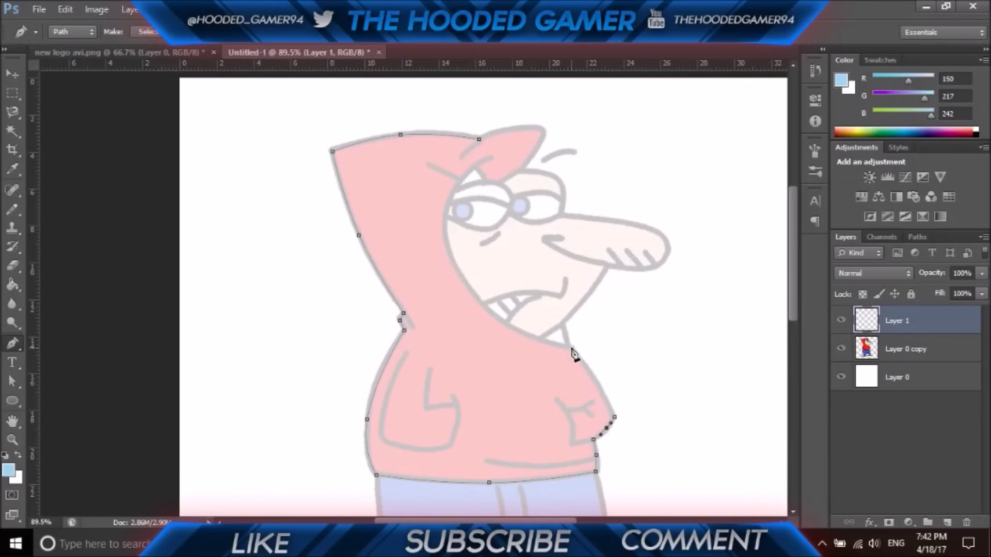
pyautogui.rightClick(591, 380)
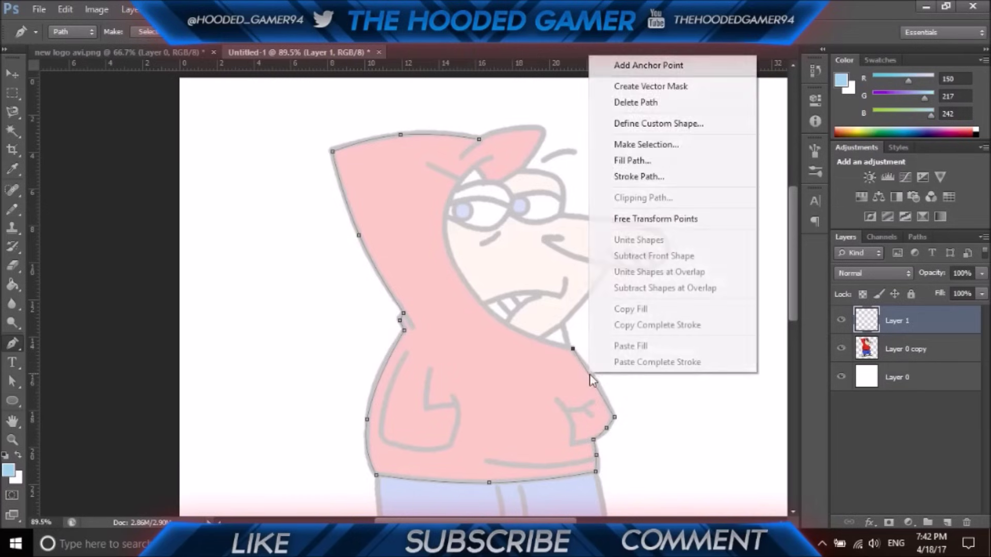
pyautogui.click(694, 66)
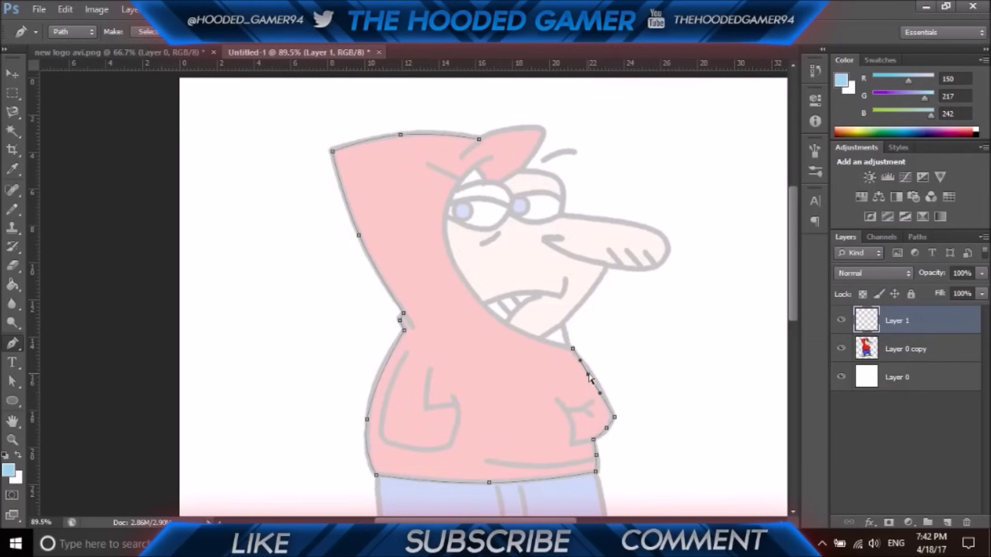
# - Fit the chest curve and extend the path up the chin, curving it to match
pyautogui.moveTo(589, 377); pyautogui.dragTo(593, 374)
pyautogui.click(571, 350)
pyautogui.click(563, 326)
pyautogui.click(605, 267)
pyautogui.rightClick(590, 290)
pyautogui.click(627, 217)
pyautogui.moveTo(590, 290); pyautogui.dragTo(592, 293)
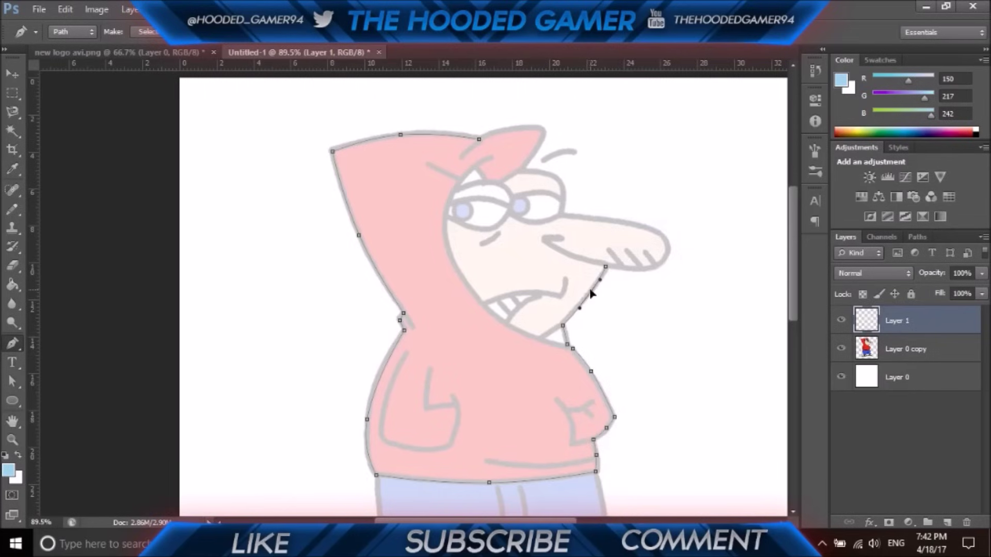
# - Trace around the nose, curving the path along its underside and top
pyautogui.click(668, 249)
pyautogui.rightClick(635, 257)
pyautogui.click(671, 220)
pyautogui.moveTo(637, 260); pyautogui.dragTo(654, 270)
pyautogui.click(561, 216)
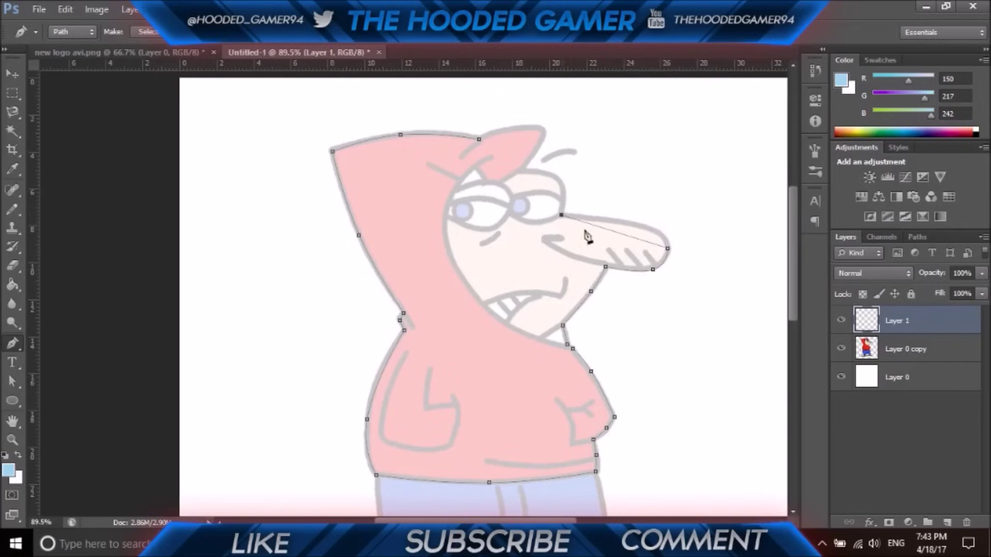
pyautogui.rightClick(610, 232)
pyautogui.click(640, 222)
pyautogui.moveTo(610, 233); pyautogui.dragTo(645, 229)
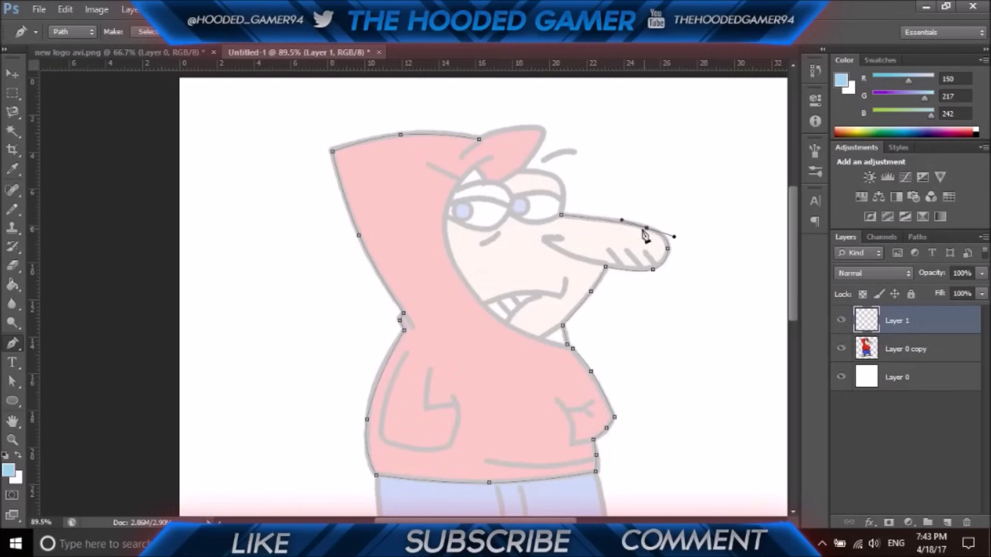
# - Curve the path around the glasses and up to the hood tip
pyautogui.rightClick(541, 192)
pyautogui.click(571, 202)
pyautogui.moveTo(542, 192); pyautogui.dragTo(562, 184)
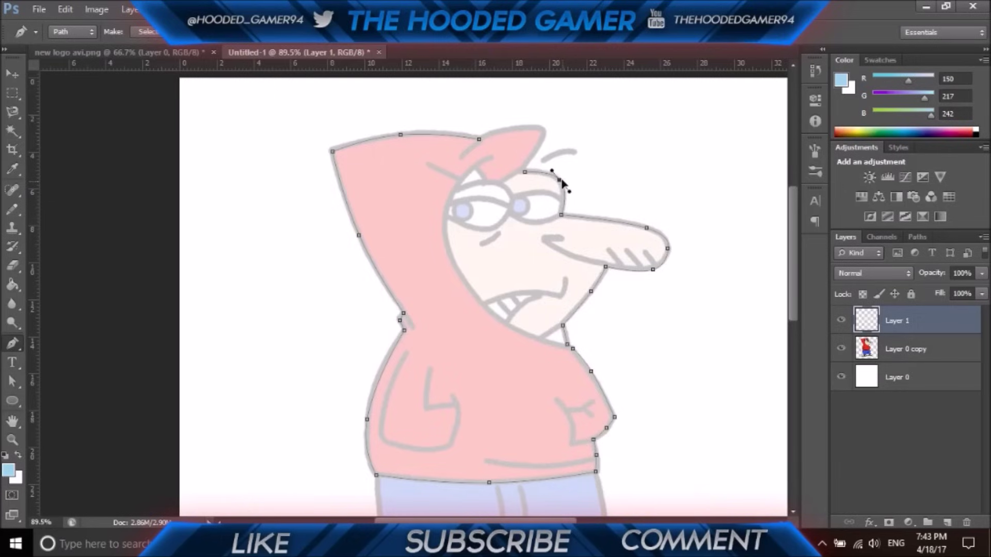
pyautogui.click(522, 169)
pyautogui.rightClick(540, 139)
pyautogui.click(545, 152)
pyautogui.press('Escape')
pyautogui.rightClick(506, 141)
pyautogui.click(521, 145)
pyautogui.moveTo(505, 136); pyautogui.dragTo(506, 131)
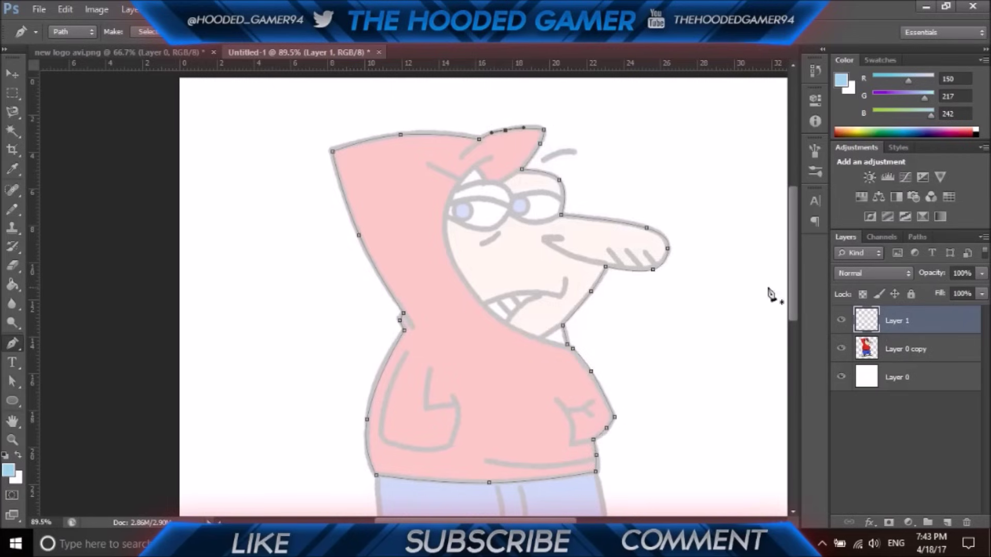
pyautogui.scroll(-2, 790, 280)
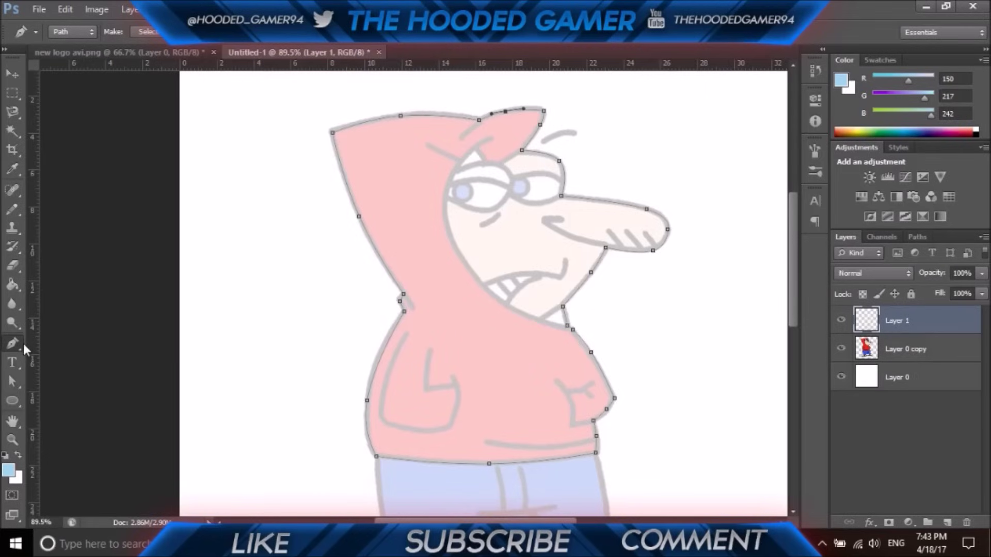
# - Stroke the traced path with the Pencil in light blue on Layer 1
pyautogui.rightClick(433, 263)
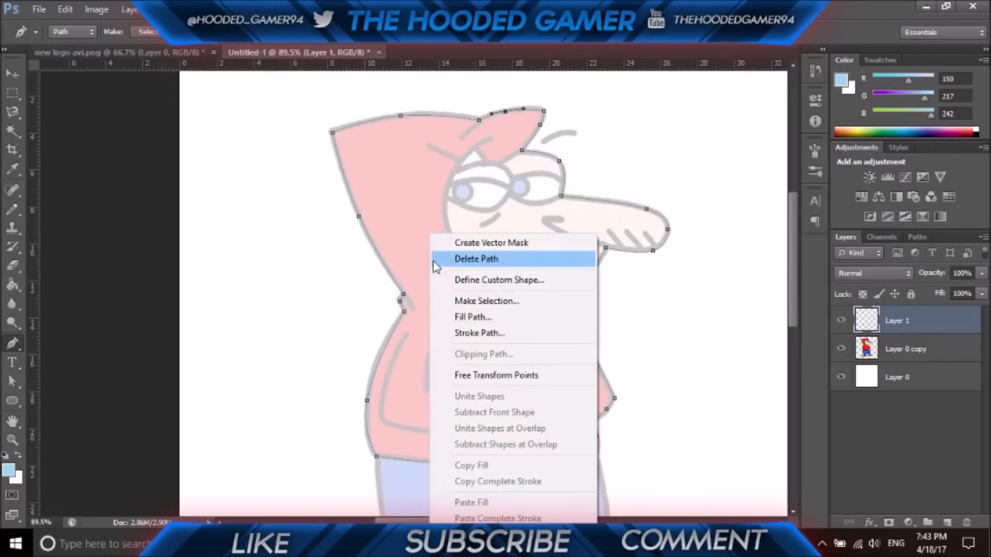
pyautogui.click(472, 334)
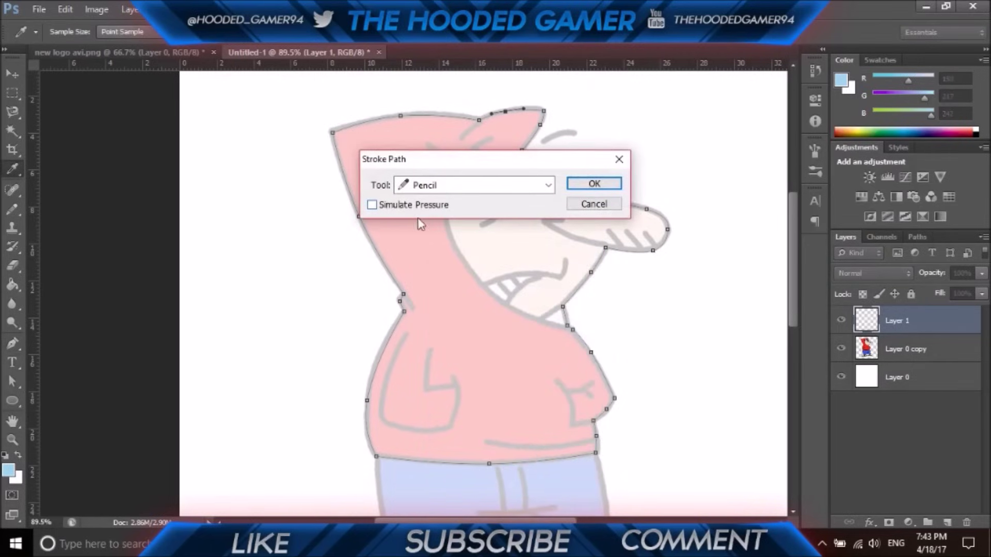
pyautogui.click(588, 185)
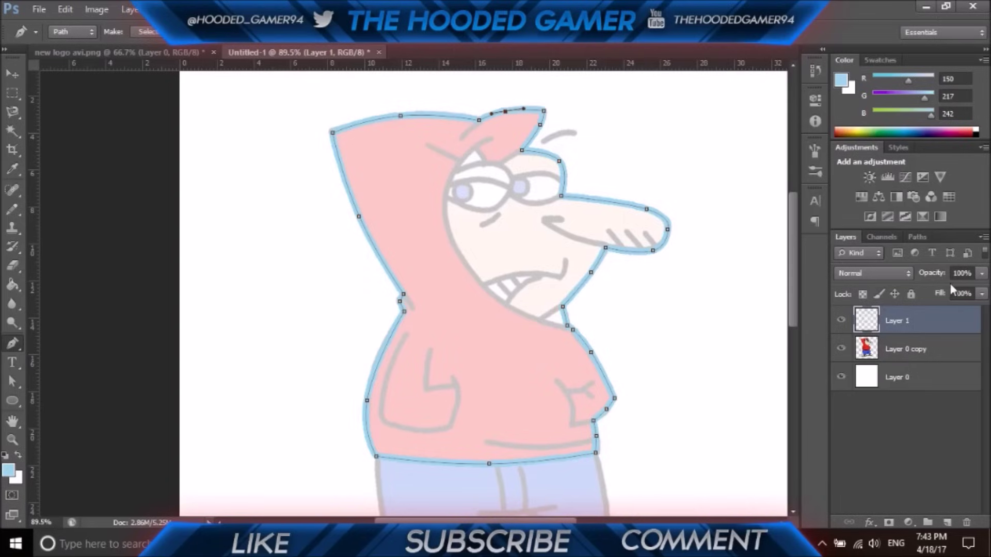
pyautogui.click(906, 346)
# - Set Layer 0 copy to 100% opacity and deselect the work path
pyautogui.click(981, 273)
pyautogui.moveTo(987, 294); pyautogui.dragTo(989, 293)
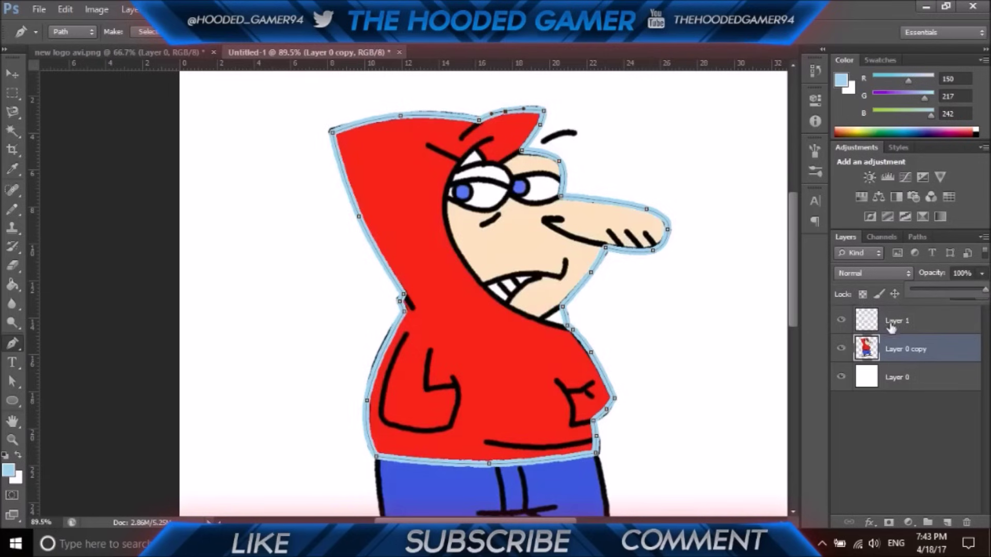
pyautogui.click(917, 237)
pyautogui.click(902, 357)
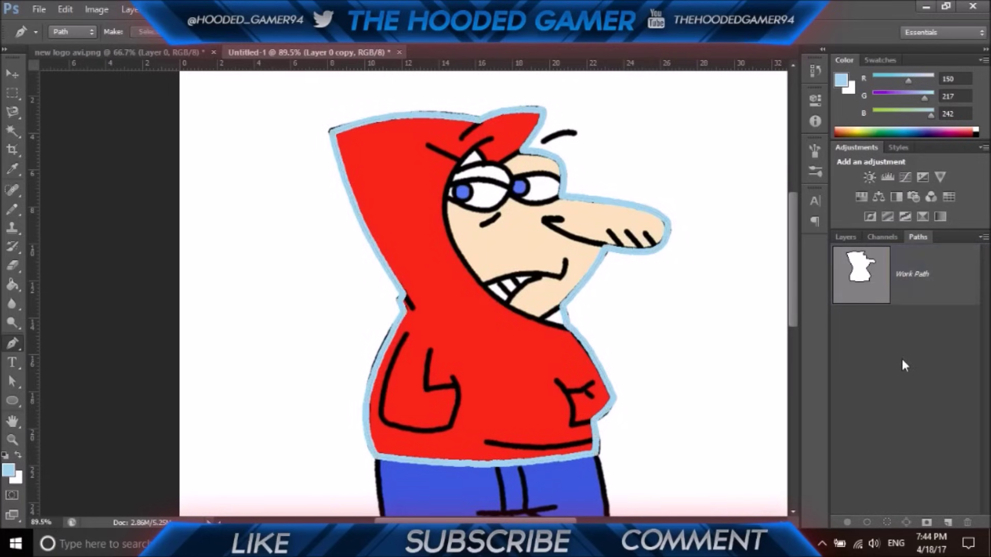
pyautogui.click(847, 239)
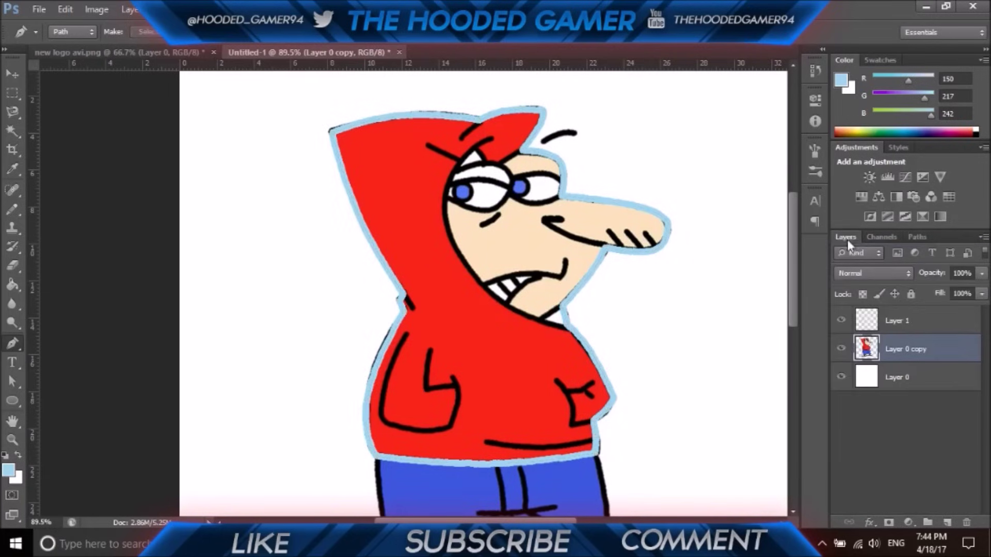
# - Test-move the character and Layer 1 outline with the Move tool, then undo the moves
pyautogui.click(11, 73)
pyautogui.moveTo(386, 265); pyautogui.dragTo(542, 235)
pyautogui.click(899, 321)
pyautogui.moveTo(423, 294)
pyautogui.mouseDown()
pyautogui.moveTo(380, 297)
pyautogui.moveTo(429, 294)
pyautogui.moveTo(417, 289)
pyautogui.mouseUp()
pyautogui.click(901, 352)
pyautogui.click(885, 325)
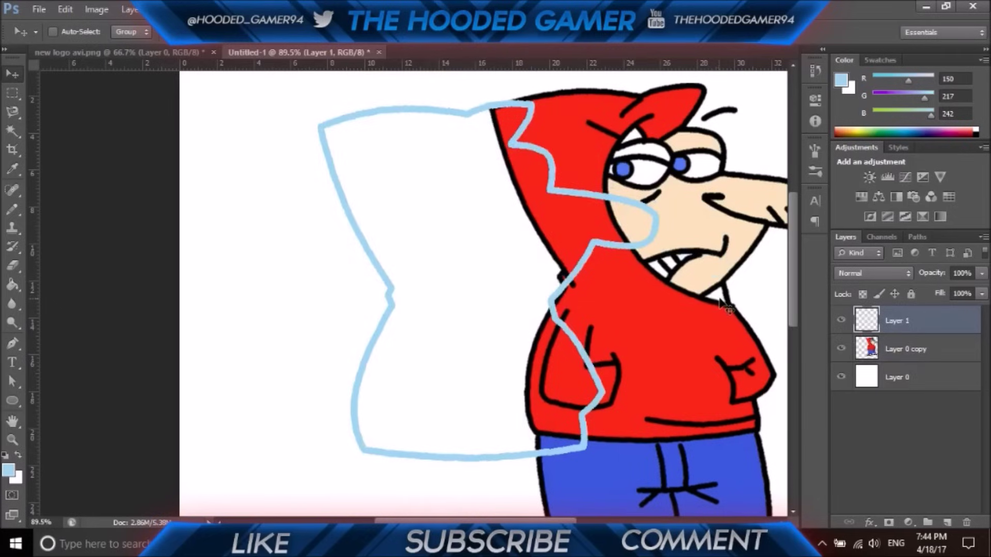
pyautogui.hotkey('ctrl', 'alt', 'z')
pyautogui.hotkey('ctrl', 'alt', 'z')
pyautogui.hotkey('ctrl', 'alt', 'z')
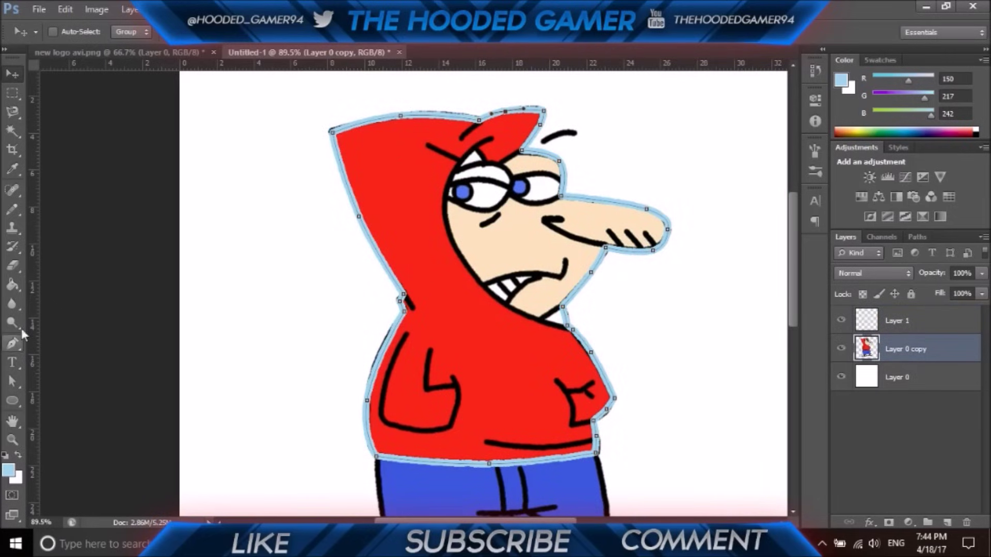
# - Fade Layer 0 copy to 17% opacity for tracing
pyautogui.click(981, 280)
pyautogui.click(921, 287)
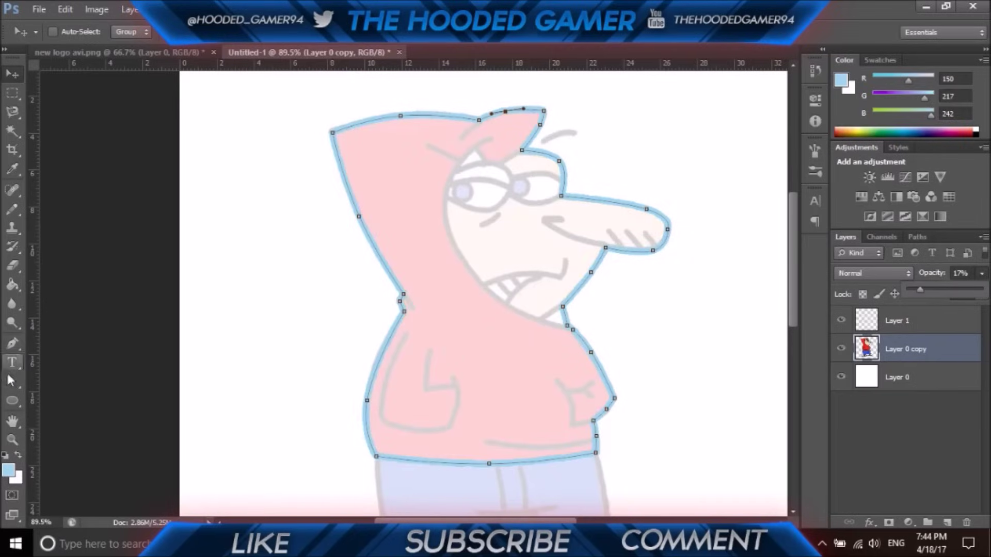
pyautogui.click(12, 343)
# - Draw a hood-tip-to-chin path and curve it along the face opening with two added anchors
pyautogui.click(491, 138)
pyautogui.click(567, 331)
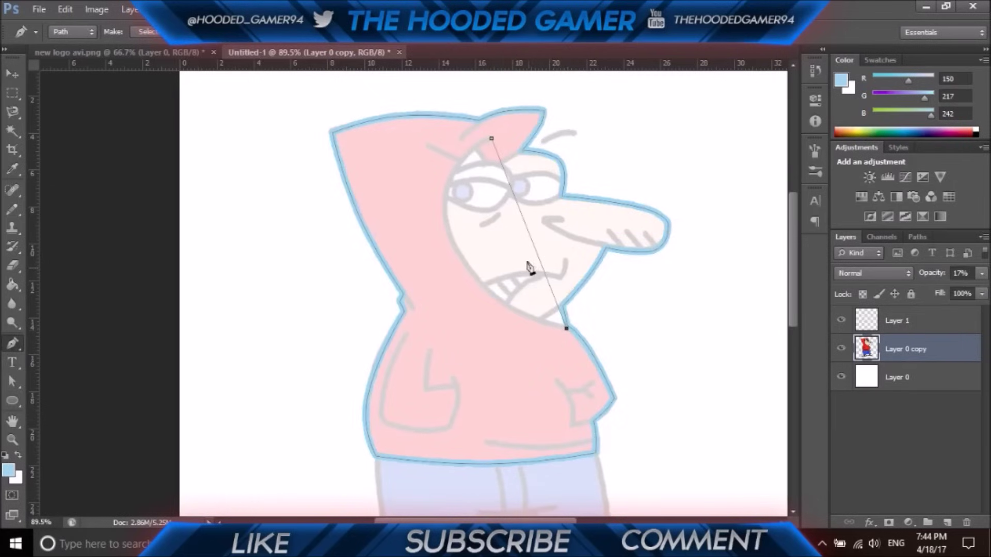
pyautogui.rightClick(526, 227)
pyautogui.click(529, 222)
pyautogui.moveTo(527, 227); pyautogui.dragTo(458, 255)
pyautogui.rightClick(475, 181)
pyautogui.click(503, 190)
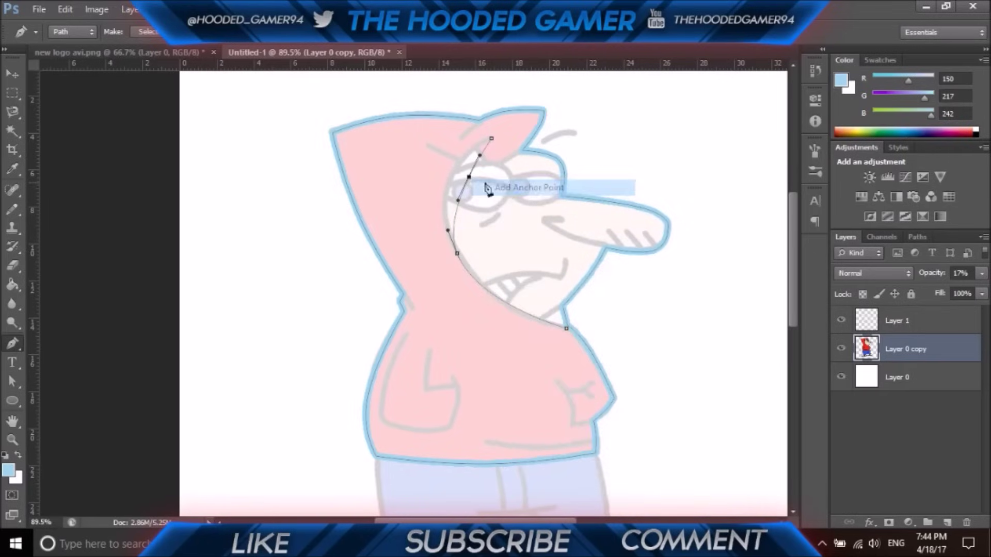
pyautogui.moveTo(474, 181); pyautogui.dragTo(455, 178)
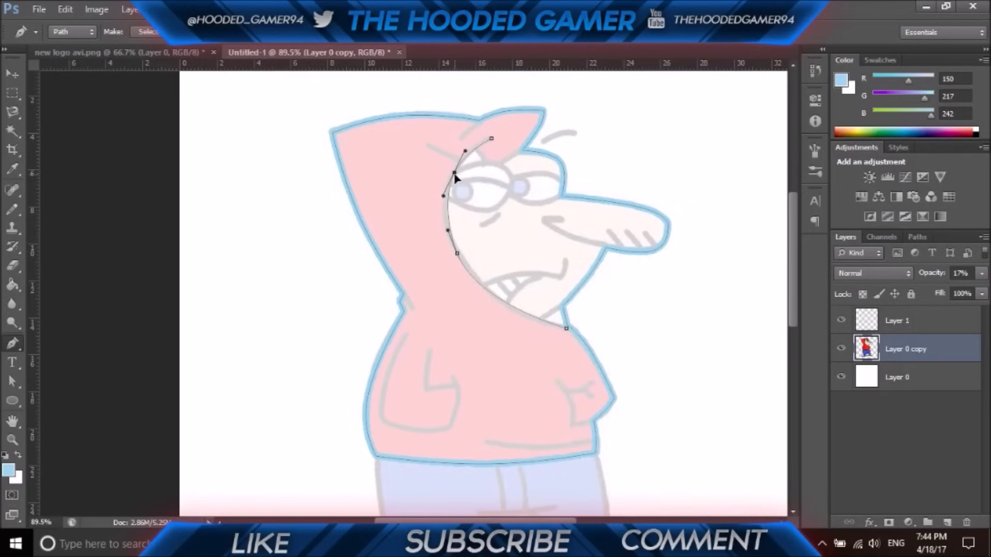
# - Stroke the subpath with the Pencil and restore Layer 0 copy to 100% opacity
pyautogui.rightClick(457, 310)
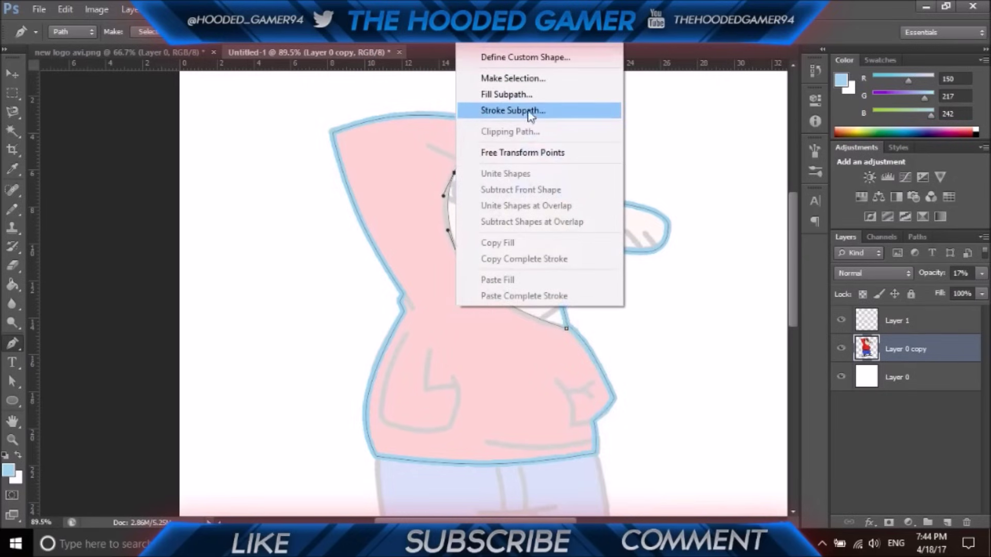
pyautogui.click(510, 112)
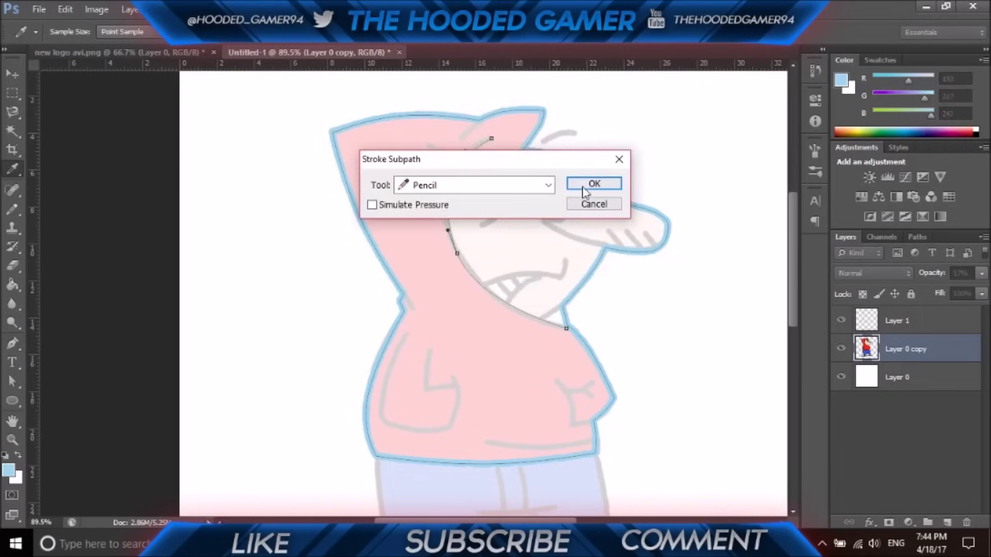
pyautogui.click(582, 188)
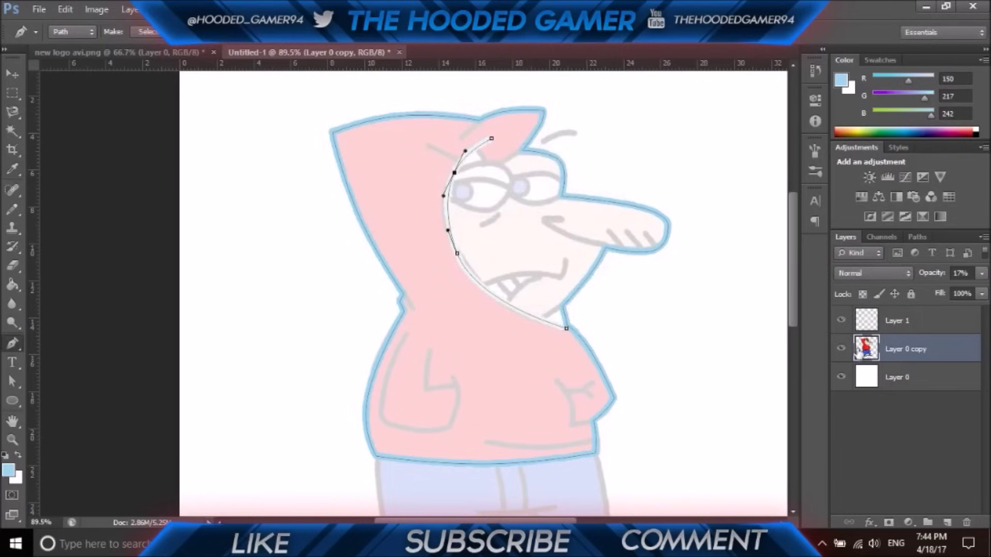
pyautogui.click(841, 349)
pyautogui.click(841, 349)
pyautogui.click(982, 274)
pyautogui.moveTo(986, 292); pyautogui.dragTo(987, 293)
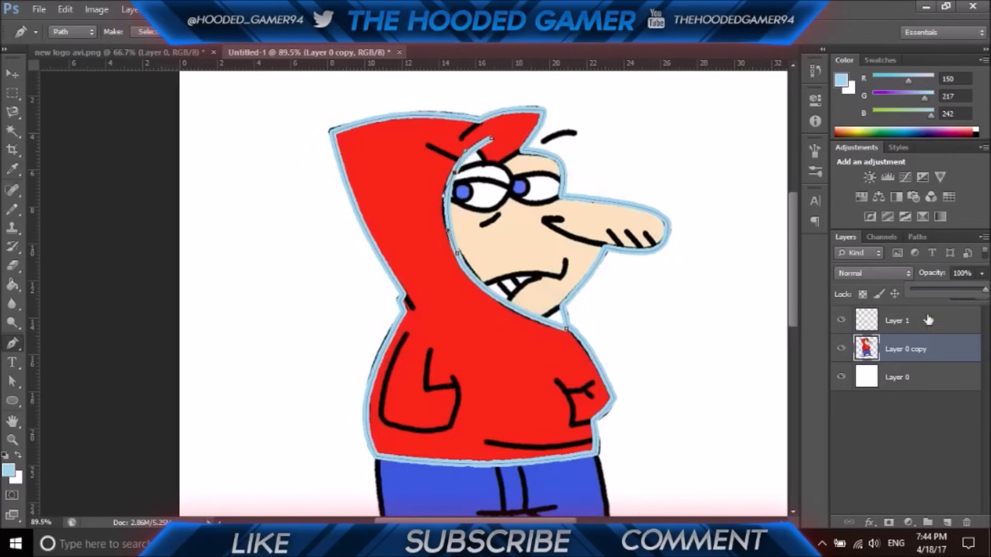
# - Toggle the character and outline layers' visibility to check the strokes
pyautogui.click(843, 349)
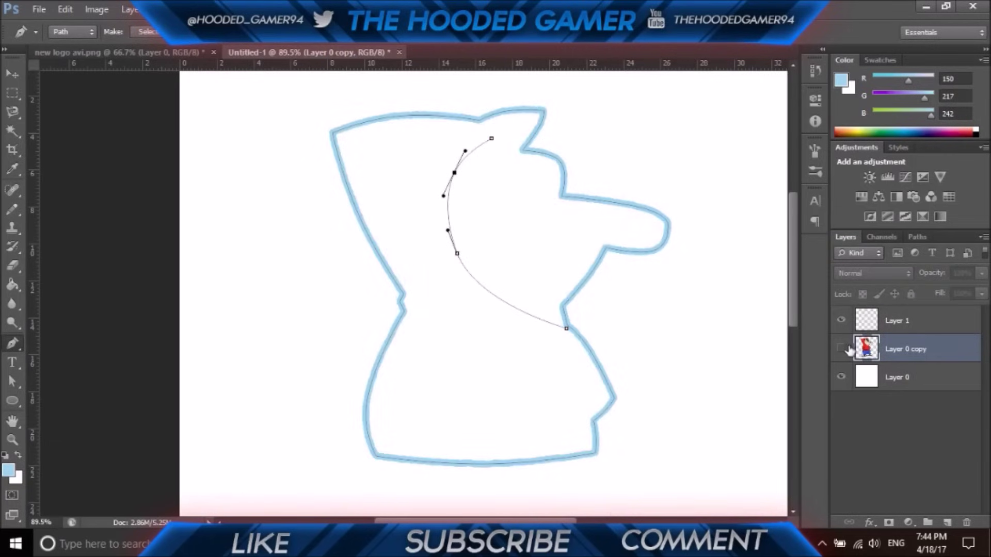
pyautogui.click(840, 324)
pyautogui.click(841, 320)
pyautogui.click(841, 349)
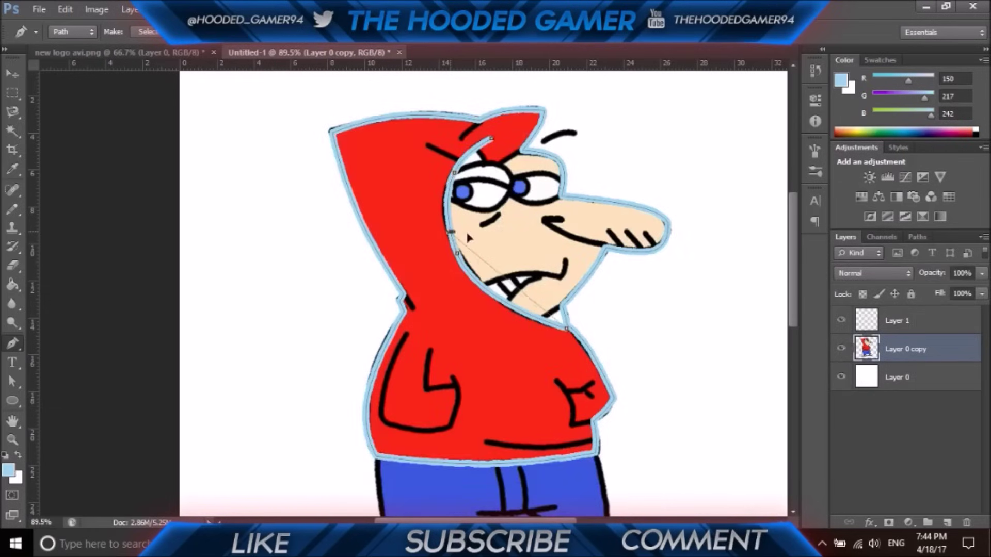
# - Move Layer 0 copy 2.54 cm right, shift Layer 1 onto it, then hide Layer 1
pyautogui.click(12, 74)
pyautogui.moveTo(486, 214); pyautogui.dragTo(527, 227)
pyautogui.click(916, 319)
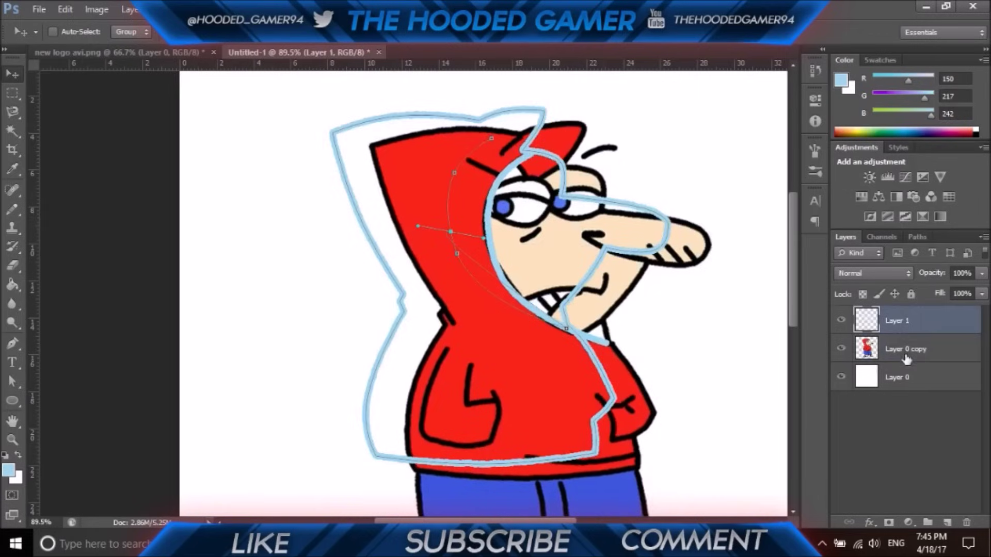
pyautogui.moveTo(512, 358); pyautogui.dragTo(552, 371)
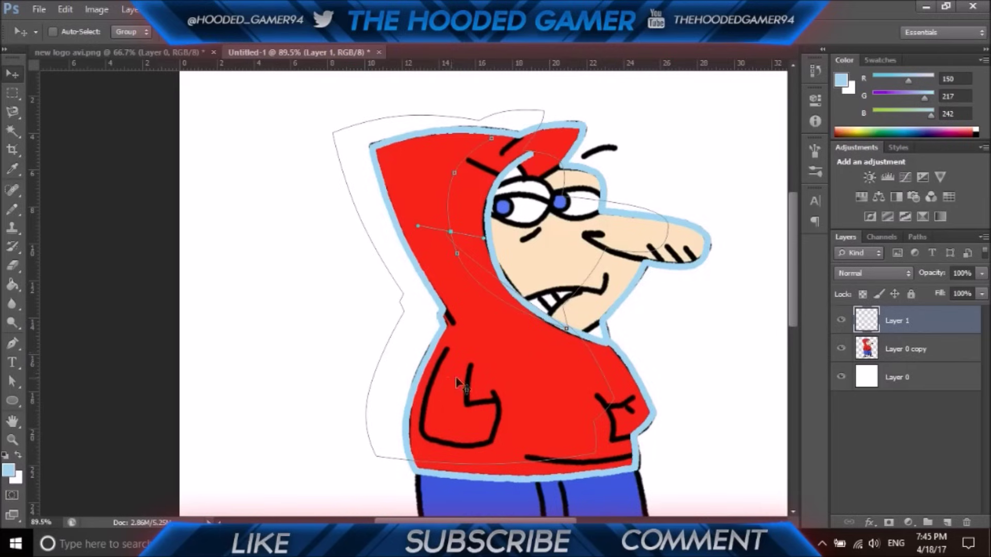
pyautogui.click(840, 322)
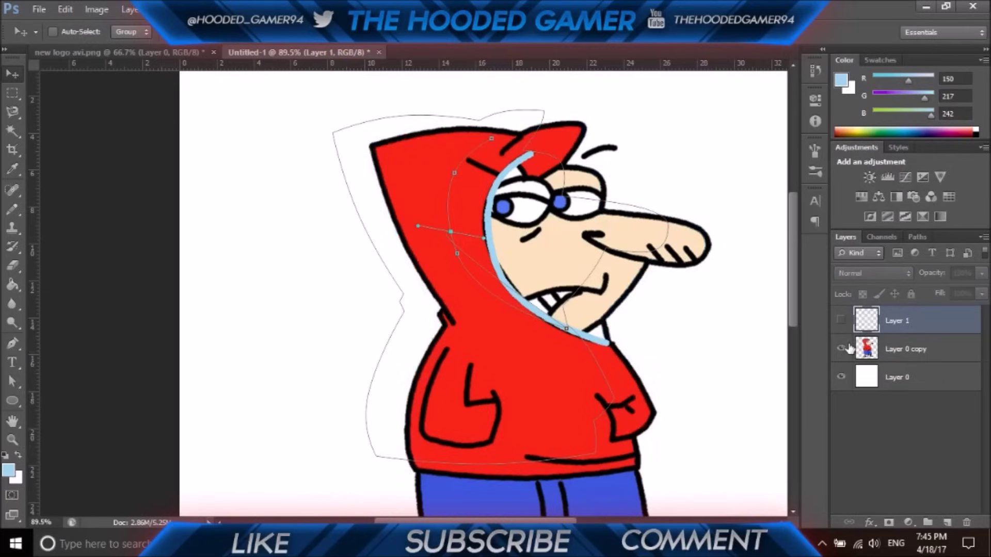